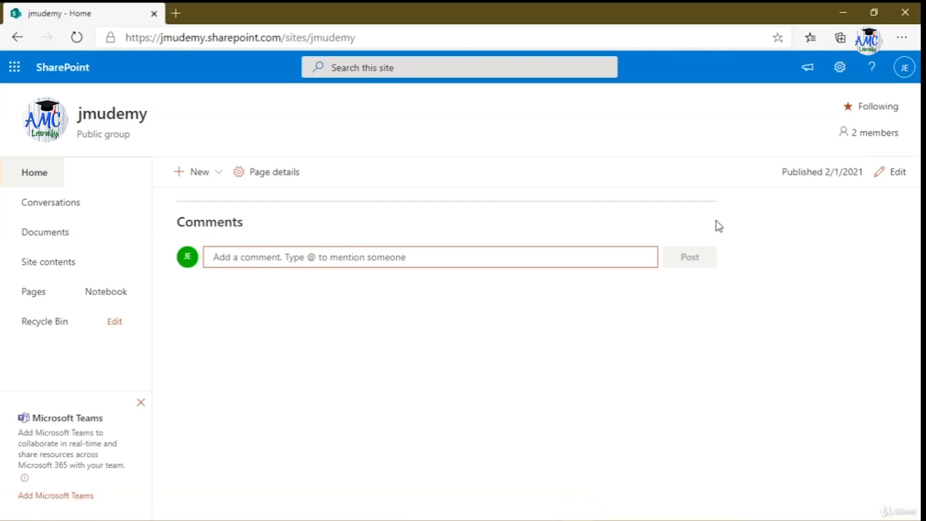
Open the site's home page for editing and browse the web parts available for the empty page area.
{"action": "left_click", "coordinate": [879, 186]}
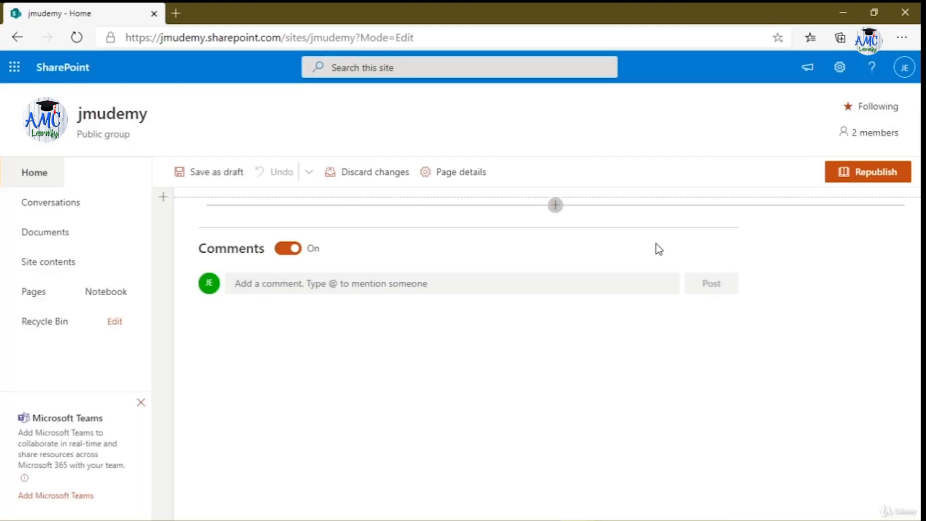
{"action": "left_click", "coordinate": [555, 205]}
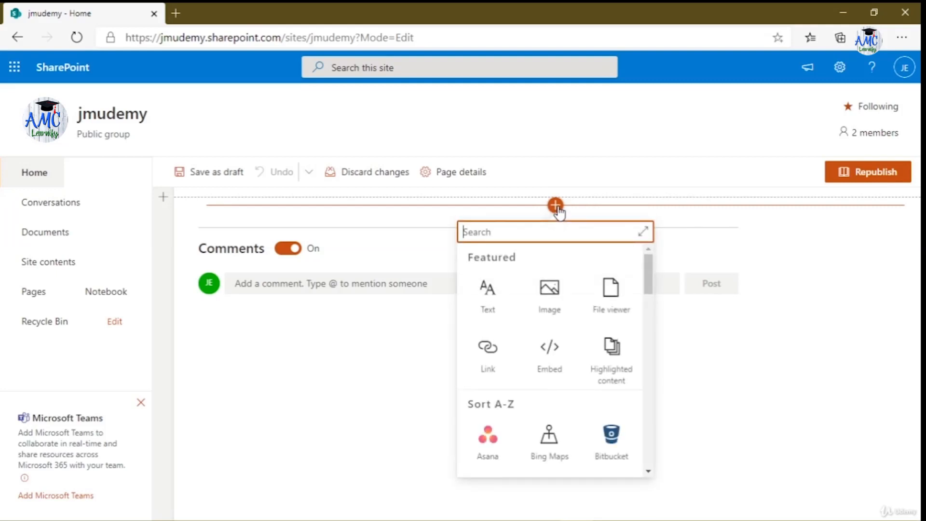
{"action": "scroll", "coordinate": [559, 323], "scroll_direction": "down", "scroll_amount": 5}
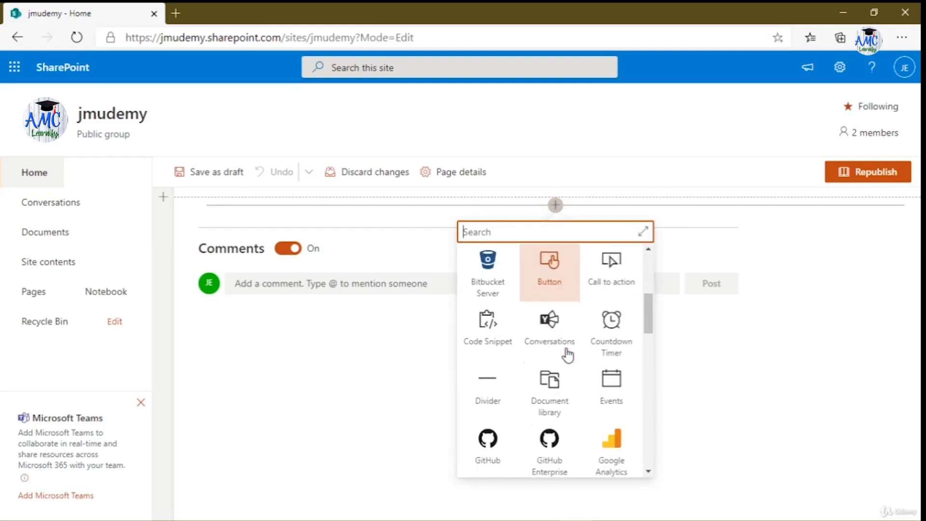
{"action": "scroll", "coordinate": [567, 356], "scroll_direction": "down", "scroll_amount": 4}
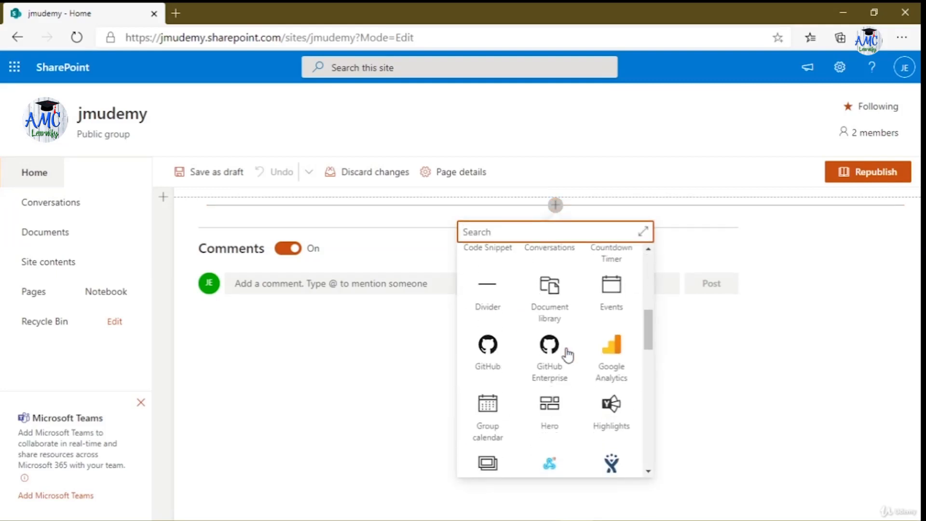
{"action": "left_click", "coordinate": [404, 372]}
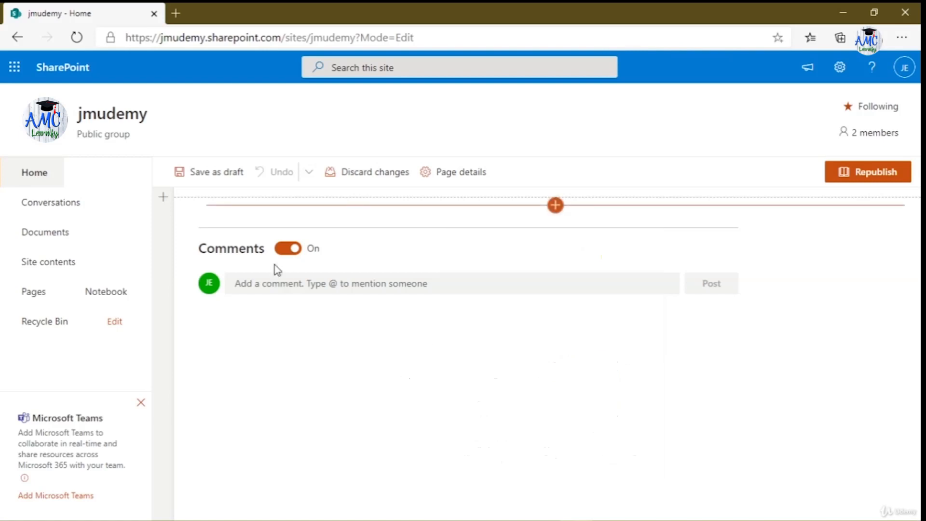
Add a one-column section at the start of the page and check the web parts it offers.
{"action": "left_click", "coordinate": [159, 199]}
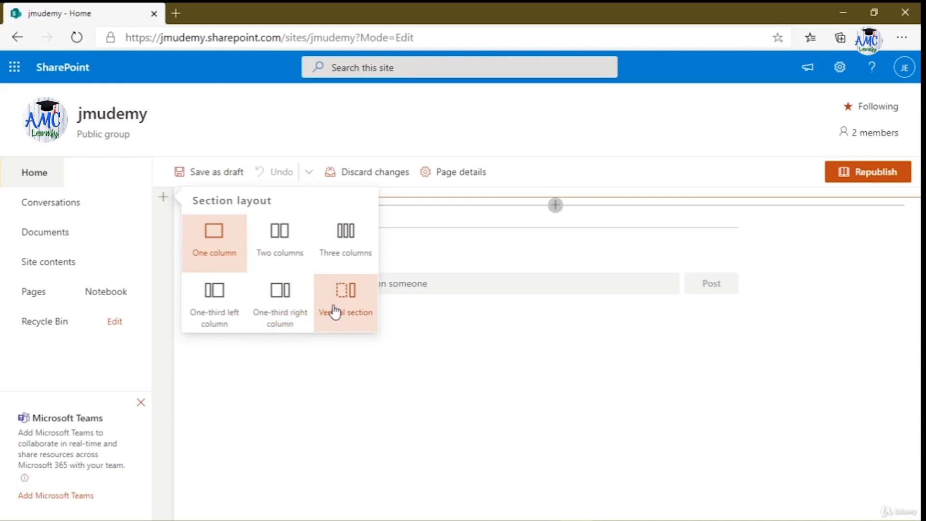
{"action": "left_click", "coordinate": [227, 250]}
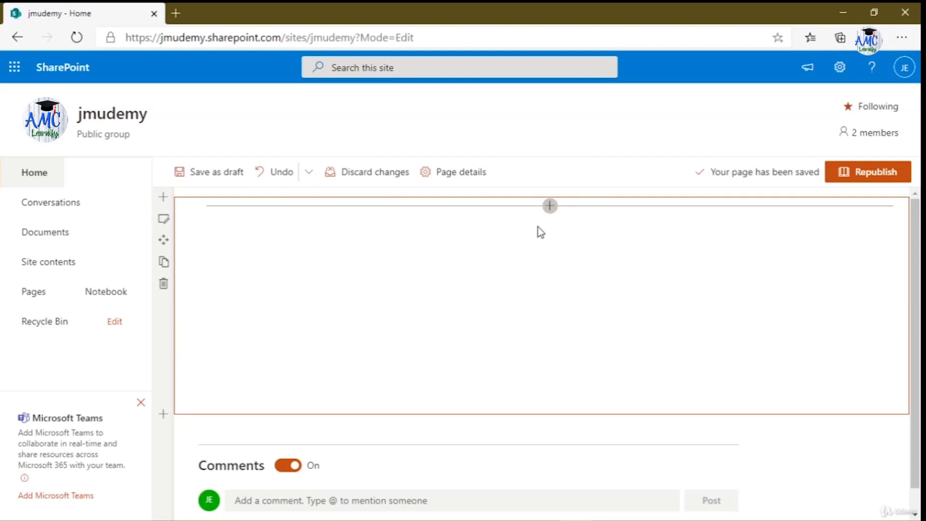
{"action": "left_click", "coordinate": [550, 207]}
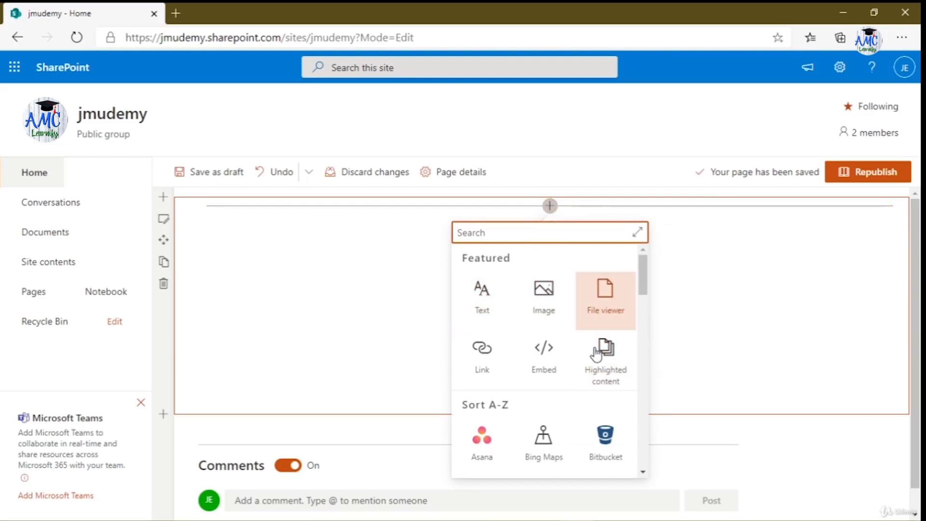
{"action": "left_click", "coordinate": [320, 268]}
Add a two-column section directly below the one-column section.
{"action": "scroll", "coordinate": [251, 324], "scroll_direction": "down", "scroll_amount": 1}
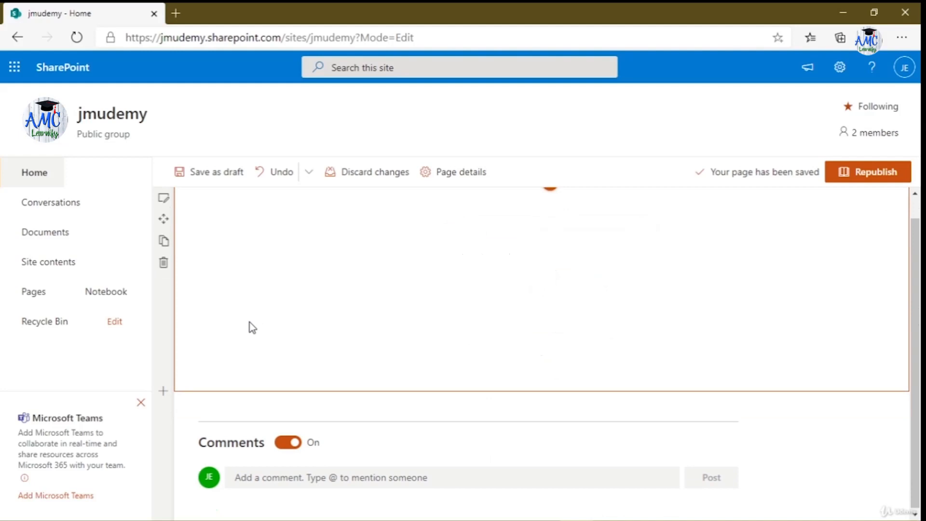
{"action": "left_click", "coordinate": [159, 398]}
{"action": "left_click", "coordinate": [295, 426]}
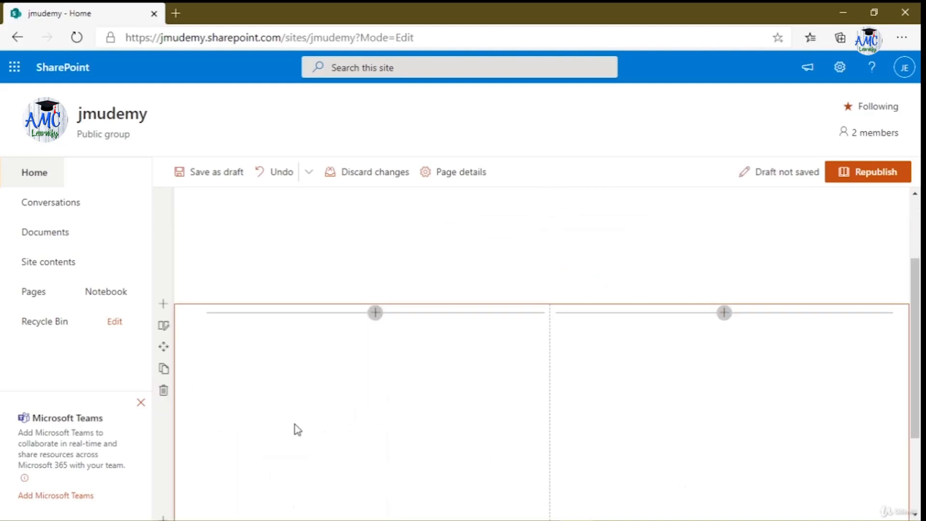
{"action": "scroll", "coordinate": [338, 410], "scroll_direction": "down", "scroll_amount": 3}
{"action": "scroll", "coordinate": [612, 290], "scroll_direction": "up", "scroll_amount": 2}
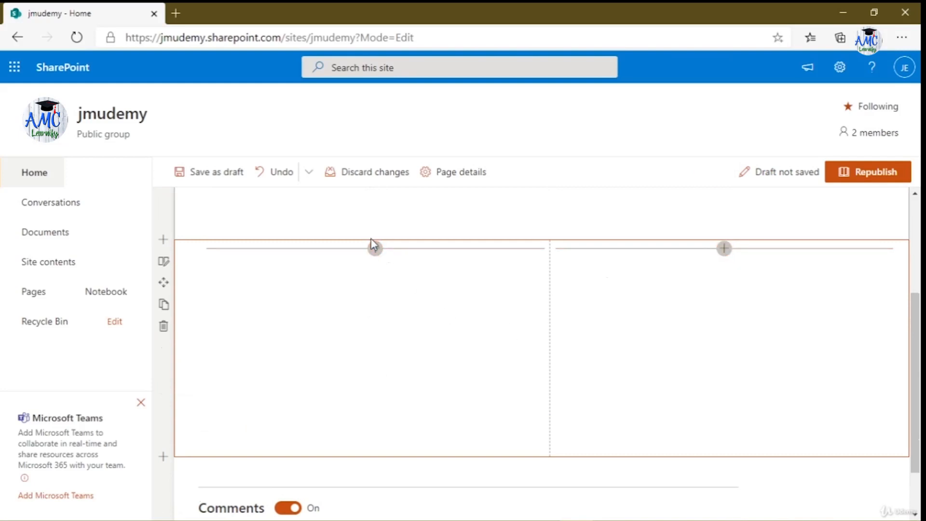
Add a three-column section below the two-column section.
{"action": "scroll", "coordinate": [197, 357], "scroll_direction": "down", "scroll_amount": 2}
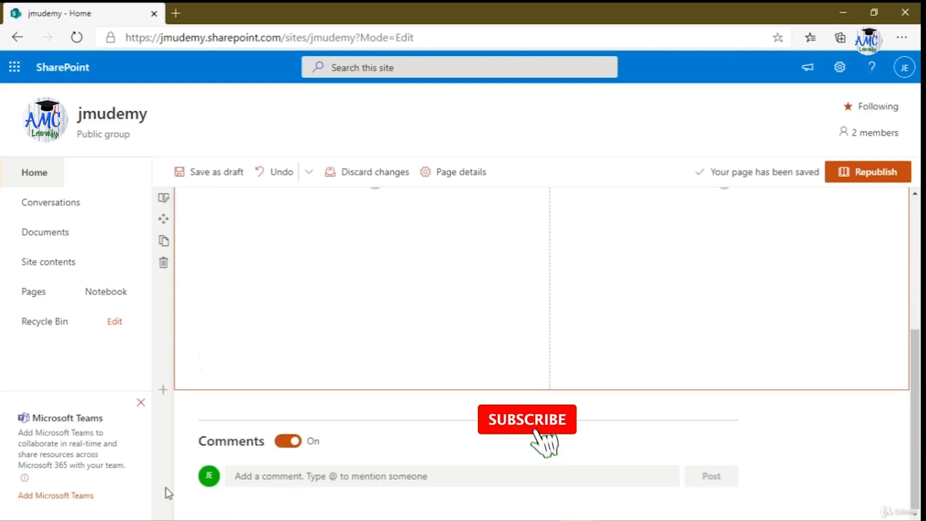
{"action": "left_click", "coordinate": [163, 389]}
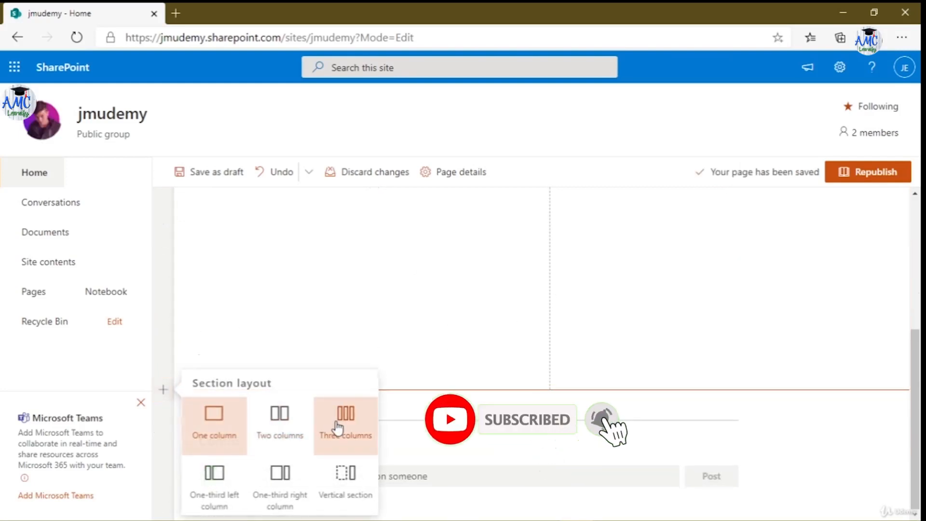
{"action": "left_click", "coordinate": [337, 427]}
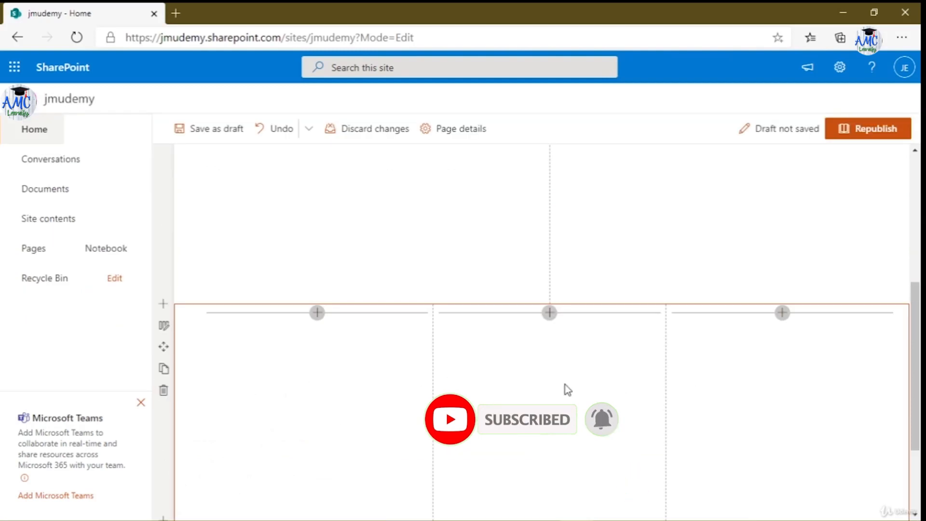
Add a section with the One-third left column layout below the three-column section.
{"action": "scroll", "coordinate": [473, 386], "scroll_direction": "down", "scroll_amount": 3}
{"action": "left_click", "coordinate": [162, 398]}
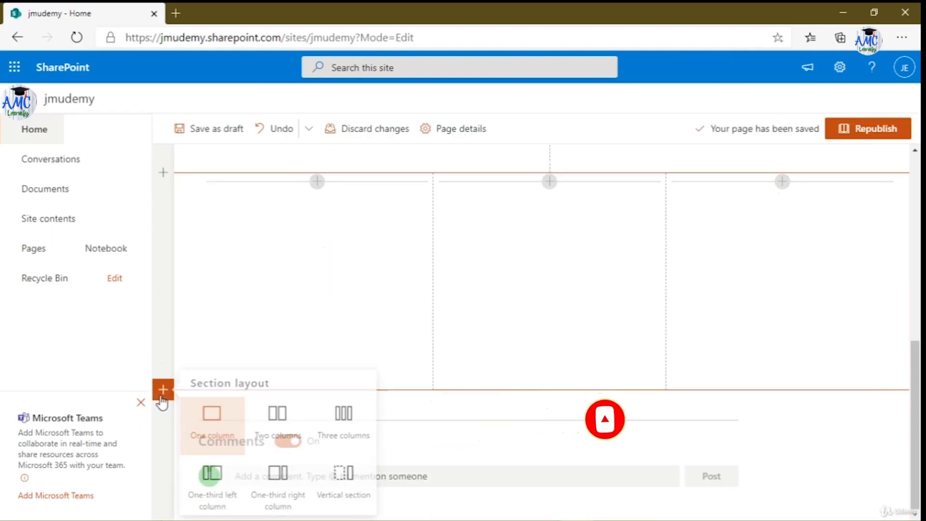
{"action": "left_click", "coordinate": [197, 481]}
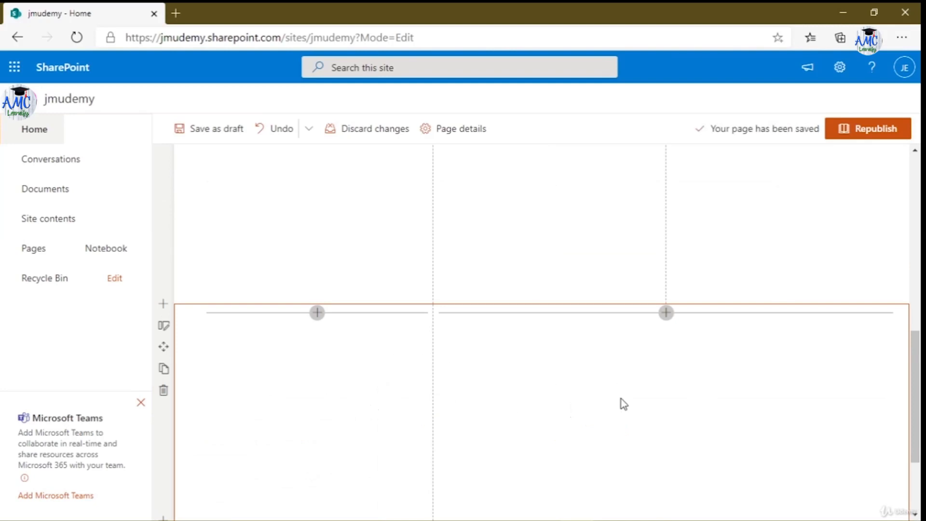
Add a section with the One-third right column layout below the one-third left section.
{"action": "scroll", "coordinate": [186, 422], "scroll_direction": "down", "scroll_amount": 3}
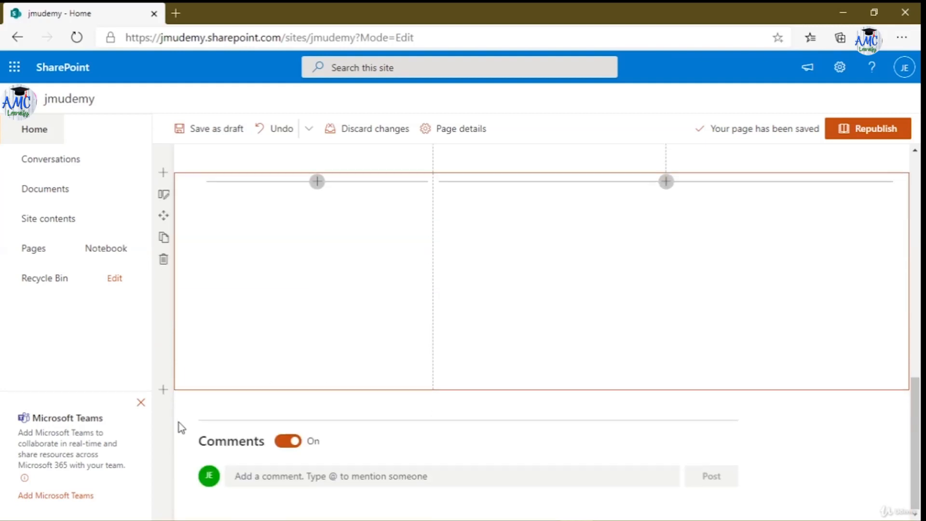
{"action": "left_click", "coordinate": [163, 389]}
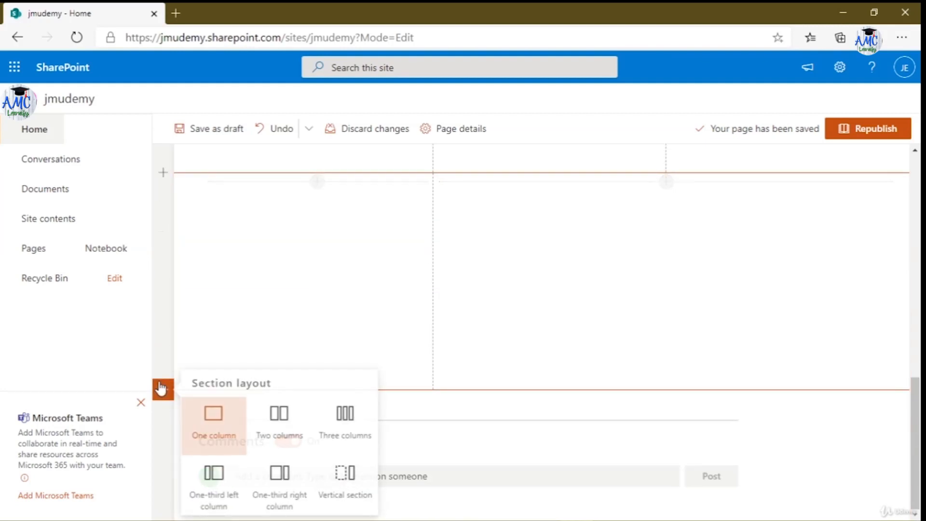
{"action": "left_click", "coordinate": [296, 476]}
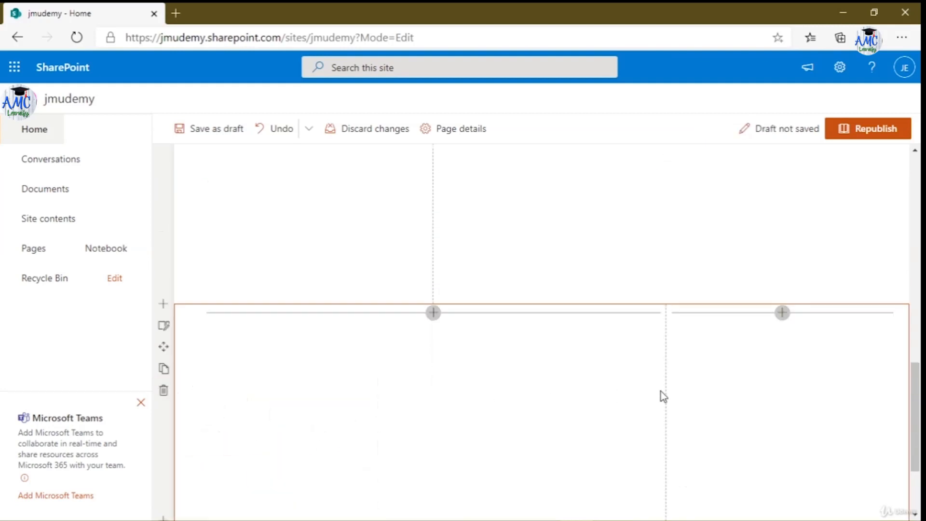
Add a vertical section to the page alongside the existing sections.
{"action": "scroll", "coordinate": [185, 436], "scroll_direction": "down", "scroll_amount": 3}
{"action": "left_click", "coordinate": [163, 389]}
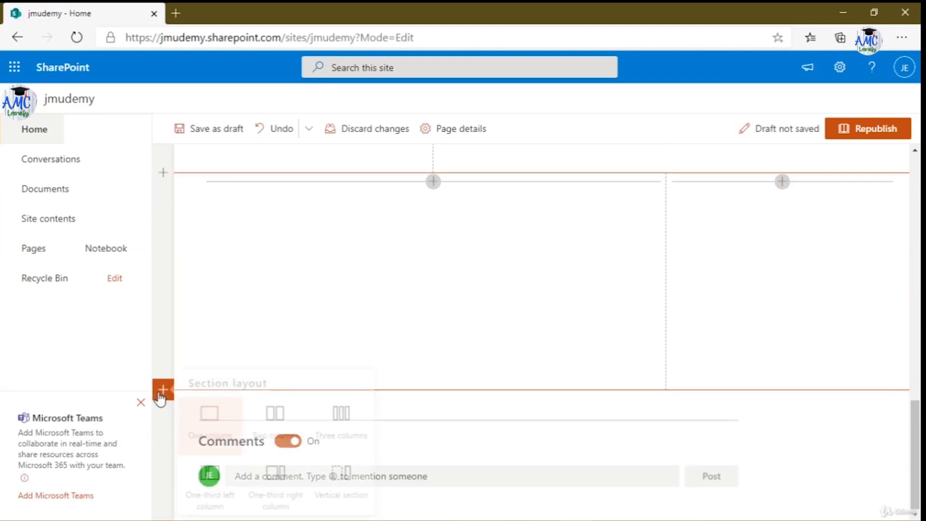
{"action": "left_click", "coordinate": [338, 471]}
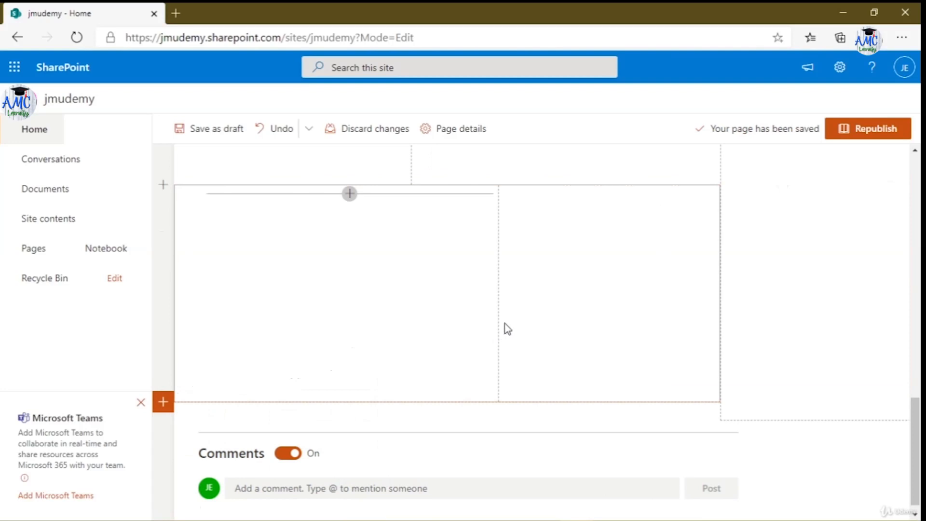
Examine how the vertical section runs beside all the stacked sections along the full length of the page.
{"action": "scroll", "coordinate": [504, 325], "scroll_direction": "up", "scroll_amount": 6}
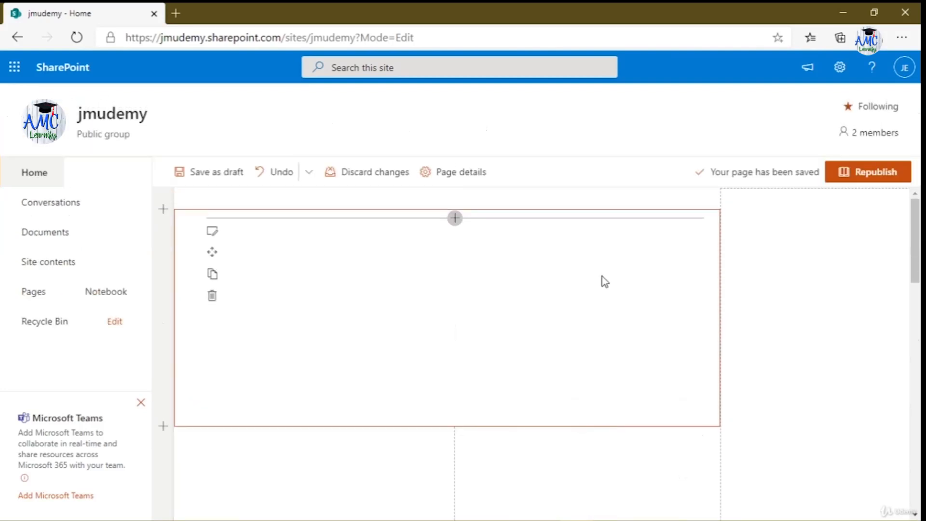
{"action": "left_click_drag", "start_coordinate": [915, 249], "coordinate": [915, 220]}
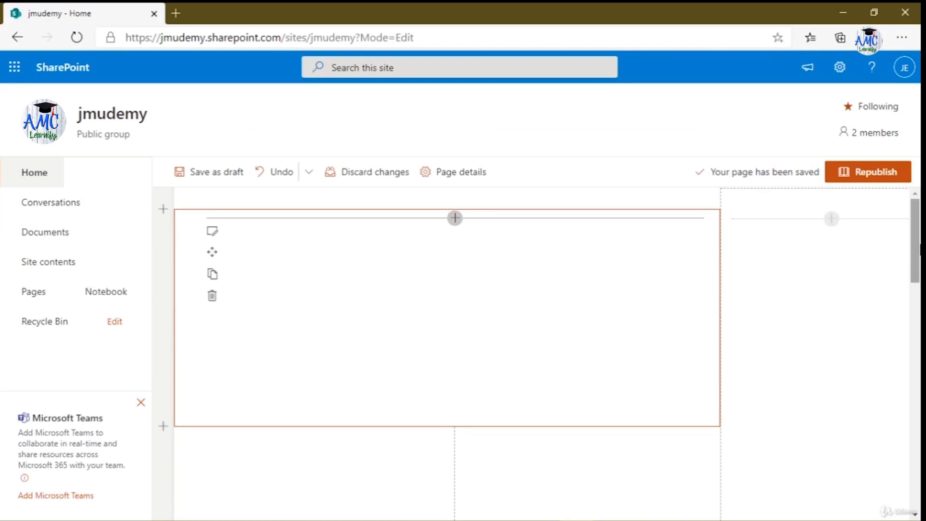
{"action": "scroll", "coordinate": [844, 338], "scroll_direction": "down", "scroll_amount": 15}
{"action": "scroll", "coordinate": [886, 463], "scroll_direction": "down", "scroll_amount": 5}
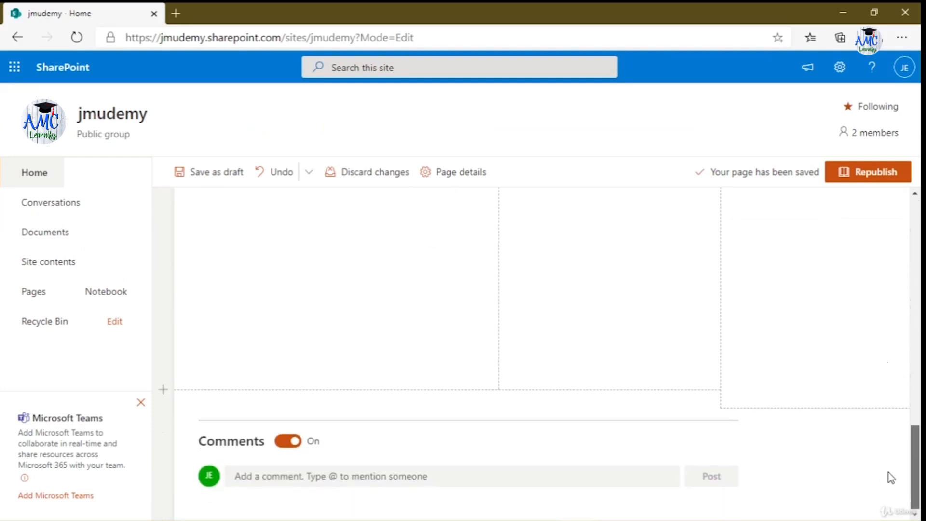
{"action": "scroll", "coordinate": [889, 386], "scroll_direction": "up", "scroll_amount": 20}
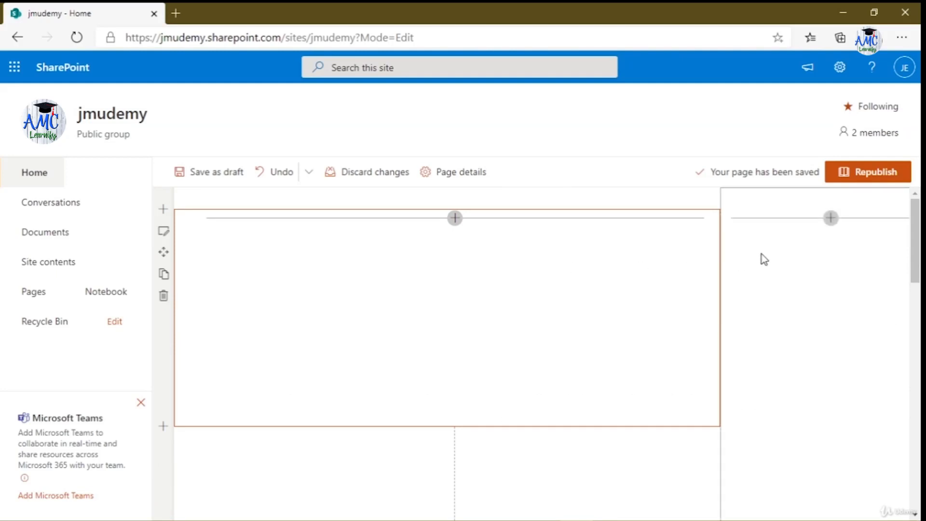
{"action": "scroll", "coordinate": [796, 338], "scroll_direction": "down", "scroll_amount": 6}
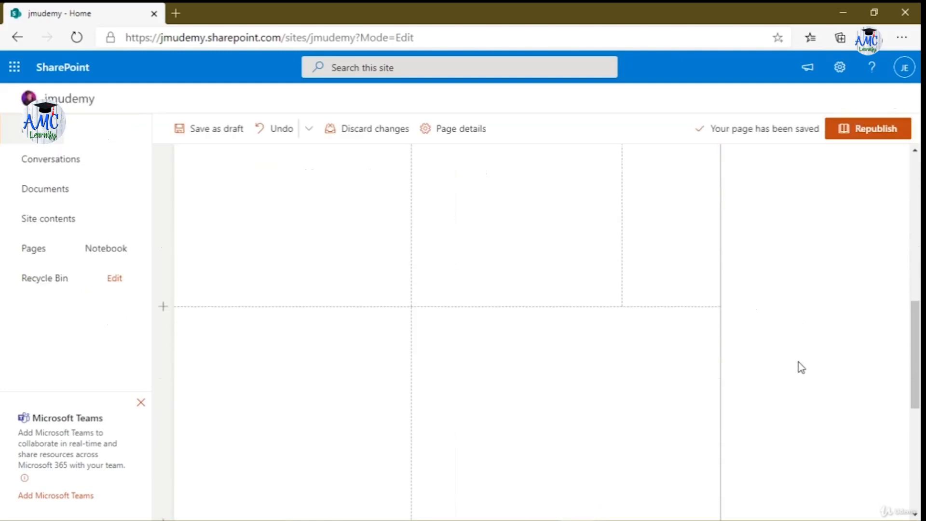
{"action": "scroll", "coordinate": [681, 391], "scroll_direction": "up", "scroll_amount": 1}
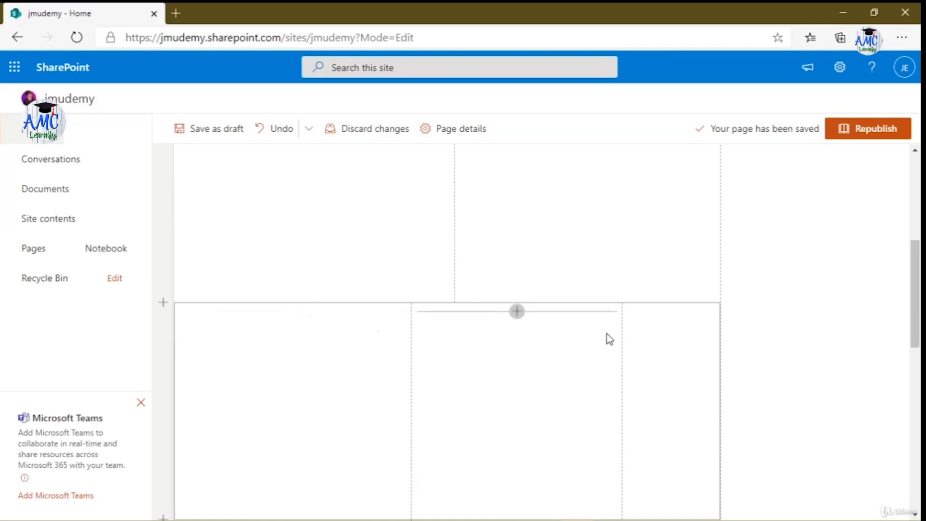
{"action": "scroll", "coordinate": [558, 312], "scroll_direction": "up", "scroll_amount": 3}
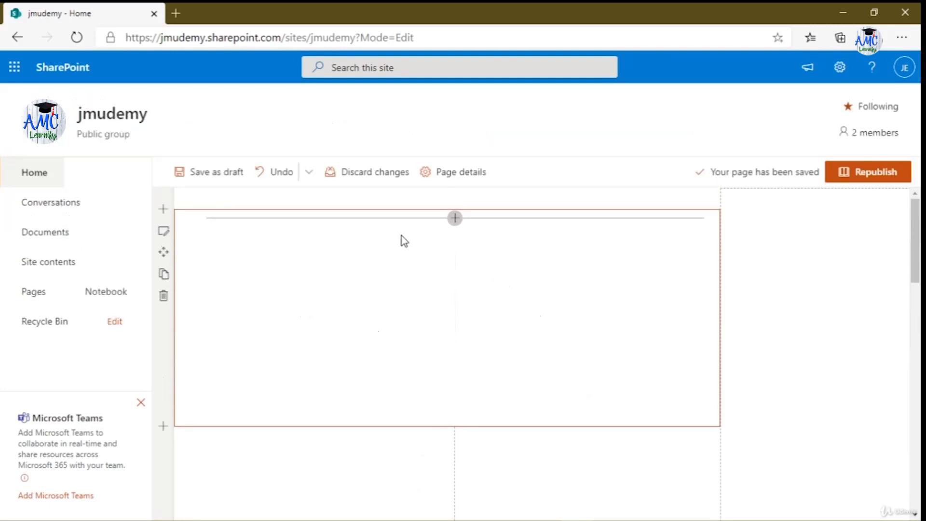
Look through the web parts that can be added to the first one-column section, without adding any.
{"action": "left_click", "coordinate": [455, 220]}
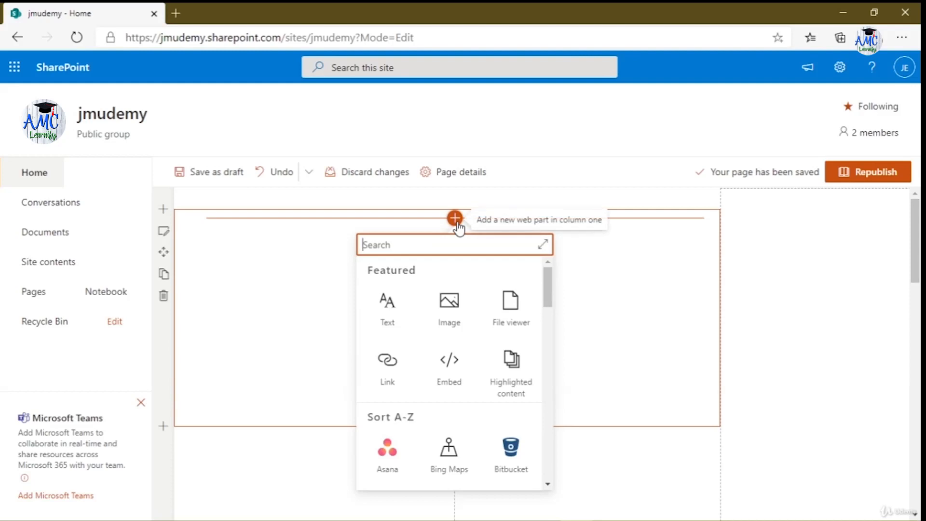
{"action": "scroll", "coordinate": [445, 319], "scroll_direction": "down", "scroll_amount": 1}
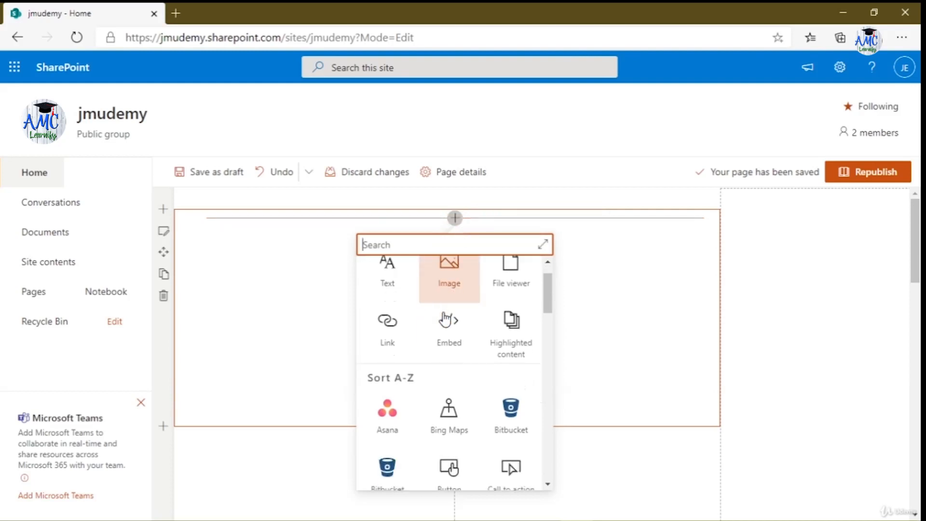
{"action": "left_click", "coordinate": [289, 273]}
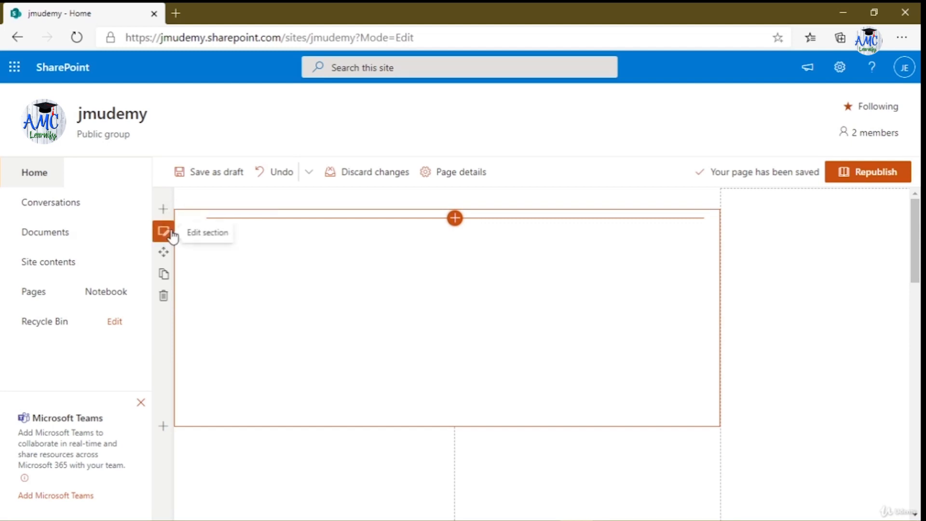
Review the layout and background options of the first one-column section, then close its settings.
{"action": "left_click", "coordinate": [173, 235]}
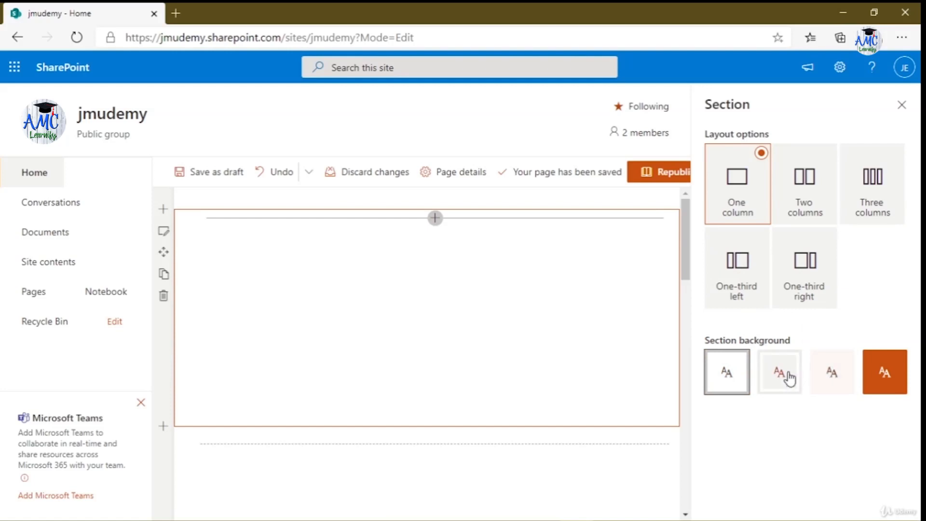
{"action": "left_click", "coordinate": [877, 369]}
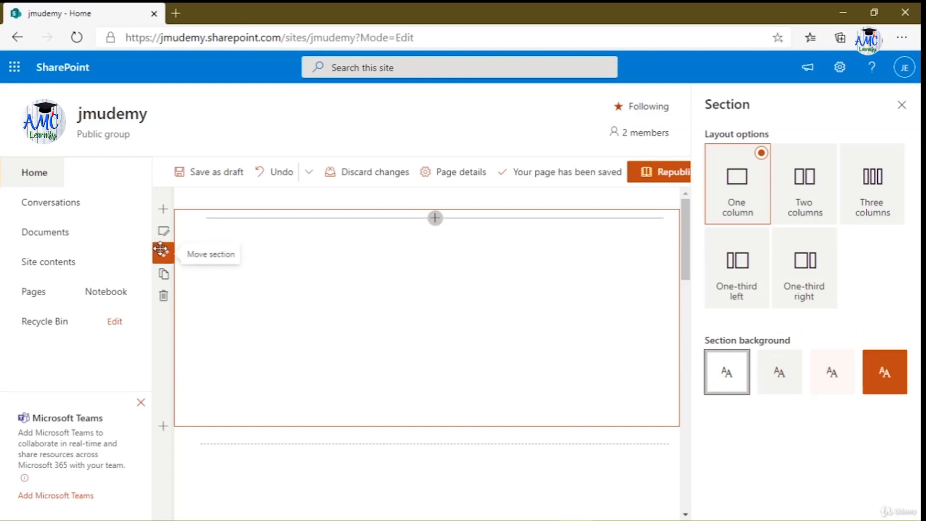
{"action": "mouse_move", "coordinate": [160, 248]}
{"action": "left_mouse_down"}
{"action": "mouse_move", "coordinate": [161, 263]}
{"action": "mouse_move", "coordinate": [161, 238]}
{"action": "mouse_move", "coordinate": [162, 251]}
{"action": "left_mouse_up"}
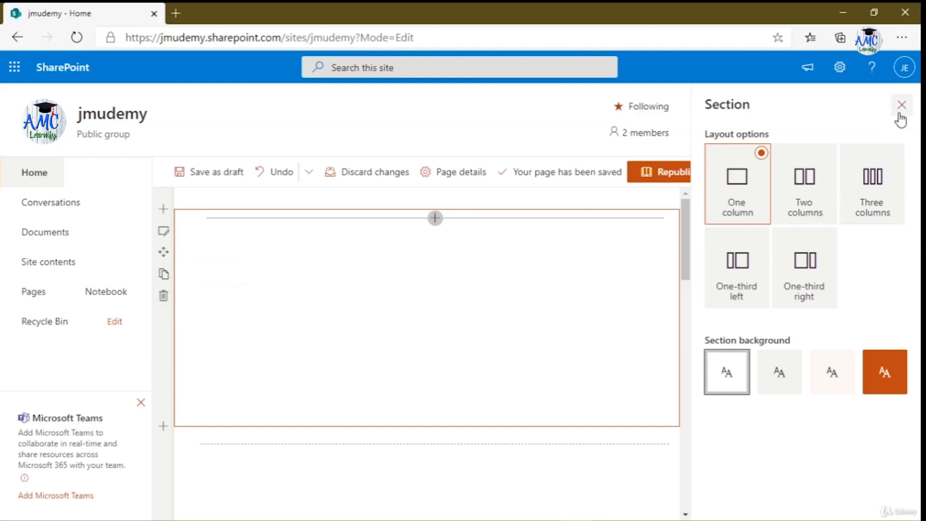
{"action": "left_click", "coordinate": [900, 115]}
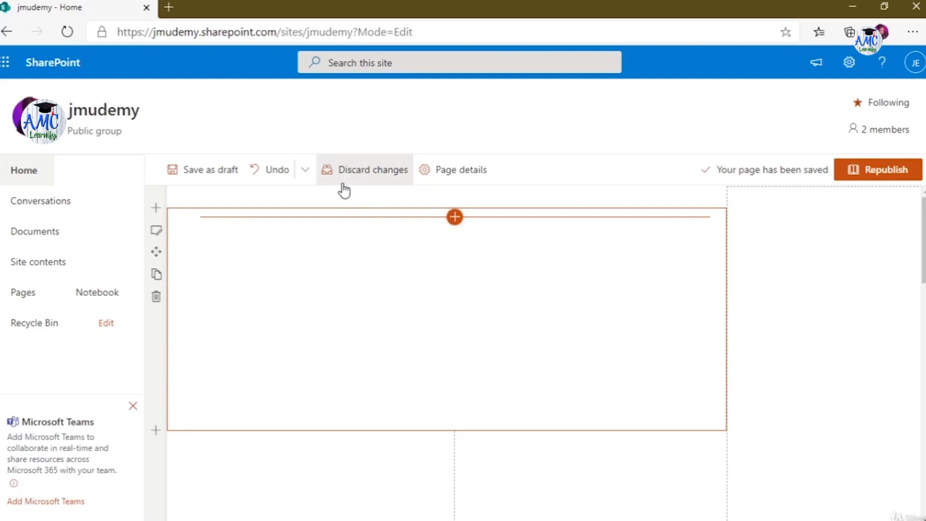
Check the undo and redo options, and review the page details including thumbnail, description and properties.
{"action": "left_click", "coordinate": [305, 169]}
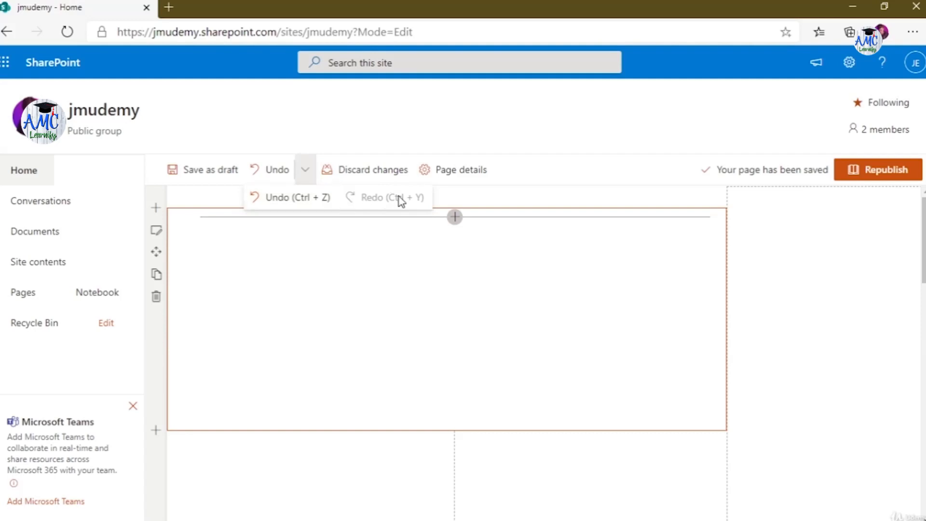
{"action": "left_click", "coordinate": [469, 178]}
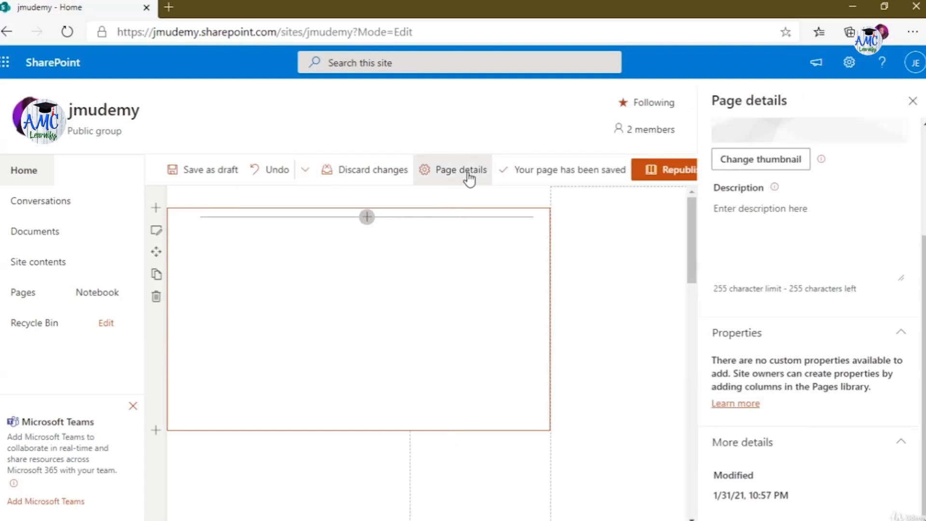
{"action": "scroll", "coordinate": [787, 204], "scroll_direction": "up", "scroll_amount": 3}
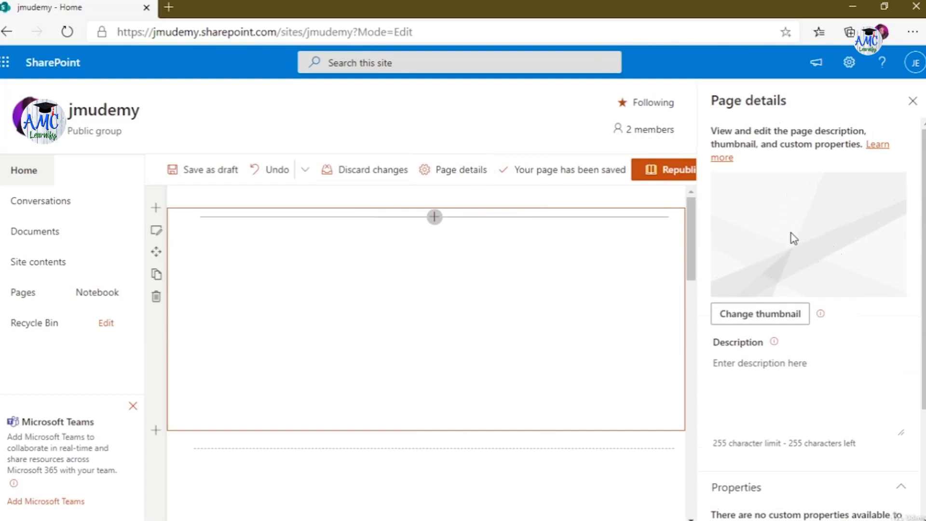
{"action": "scroll", "coordinate": [793, 238], "scroll_direction": "down", "scroll_amount": 3}
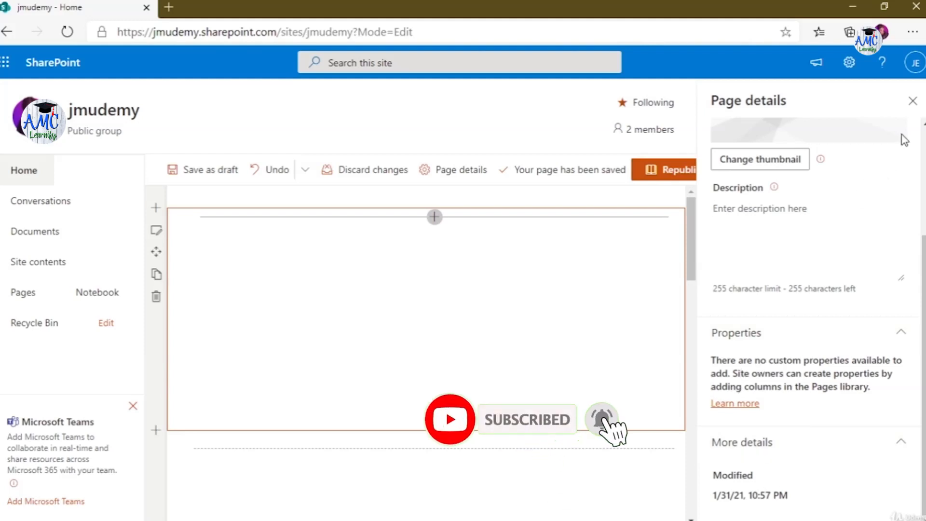
{"action": "left_click", "coordinate": [912, 101]}
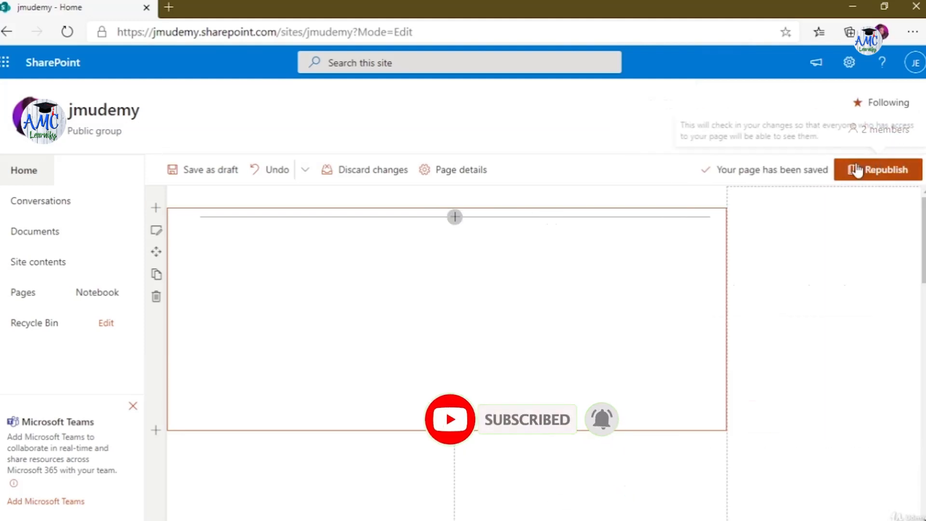